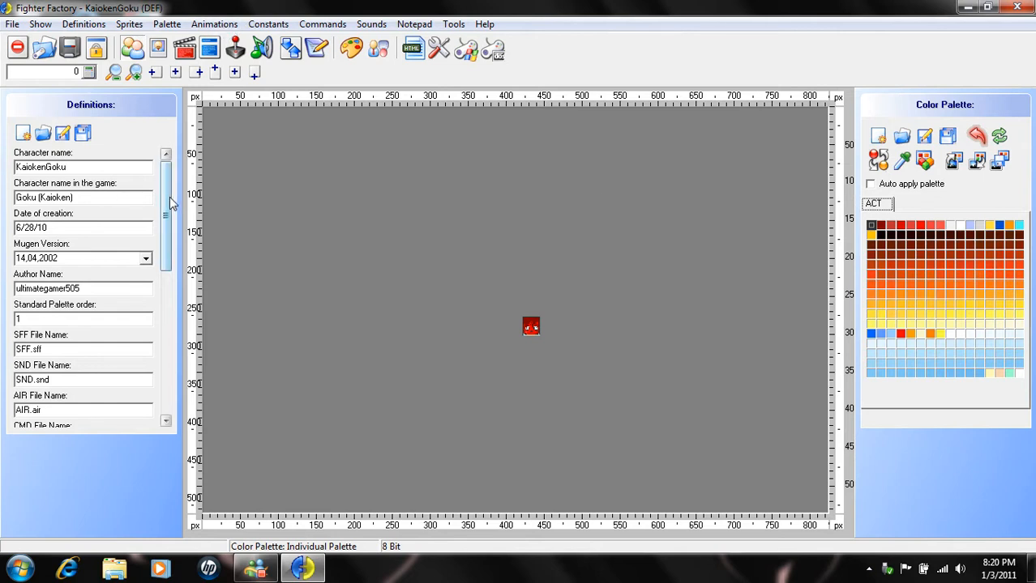
# - Review the character's definition fields from the character name down to the ACT palette list, and return to the first field
pyautogui.moveTo(167, 196)
pyautogui.mouseDown()
pyautogui.moveTo(165, 343)
pyautogui.moveTo(158, 278)
pyautogui.moveTo(170, 210)
pyautogui.mouseUp()
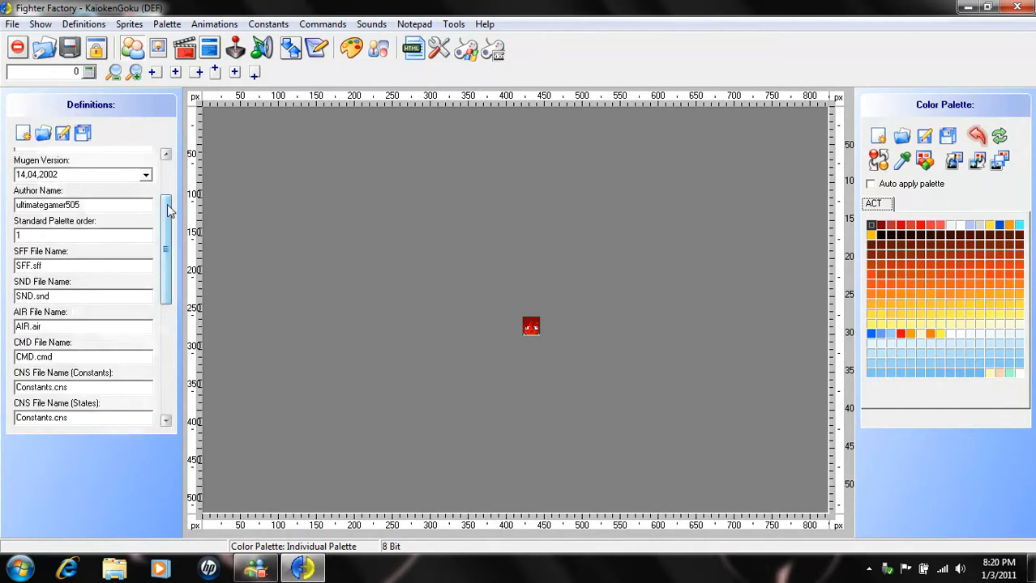
pyautogui.moveTo(169, 211); pyautogui.dragTo(169, 224)
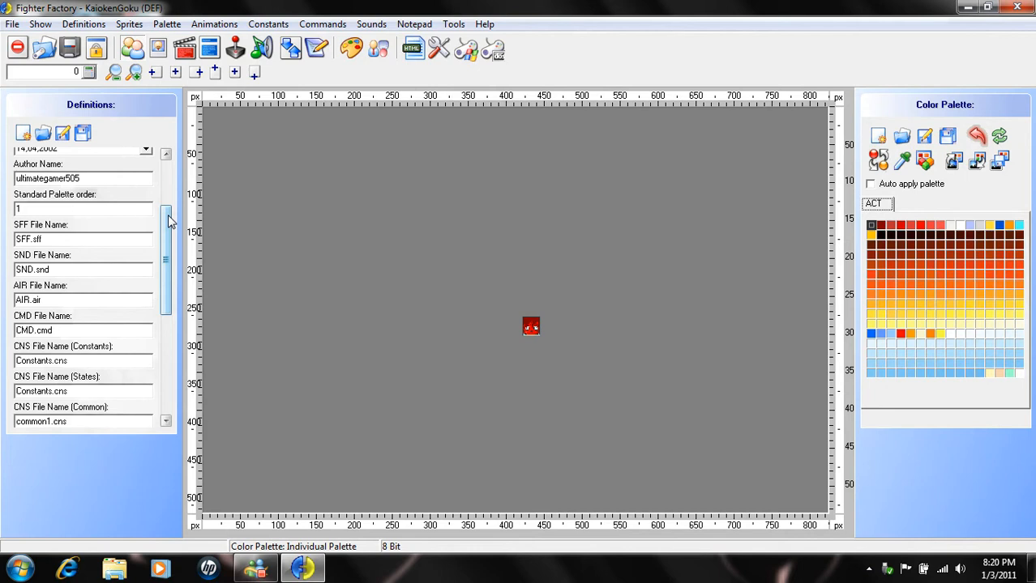
pyautogui.moveTo(168, 217); pyautogui.dragTo(172, 256)
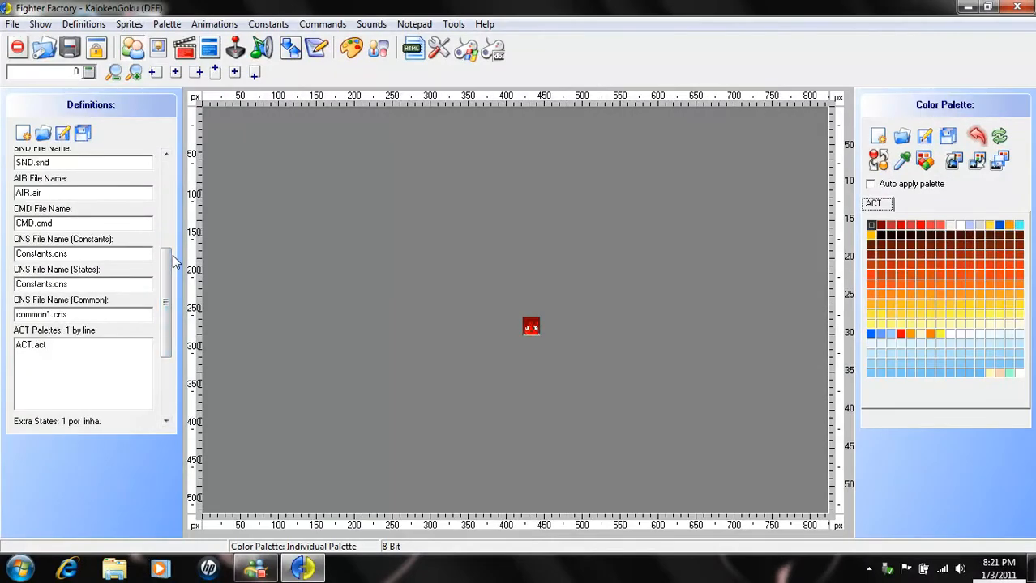
pyautogui.moveTo(160, 263); pyautogui.dragTo(166, 167)
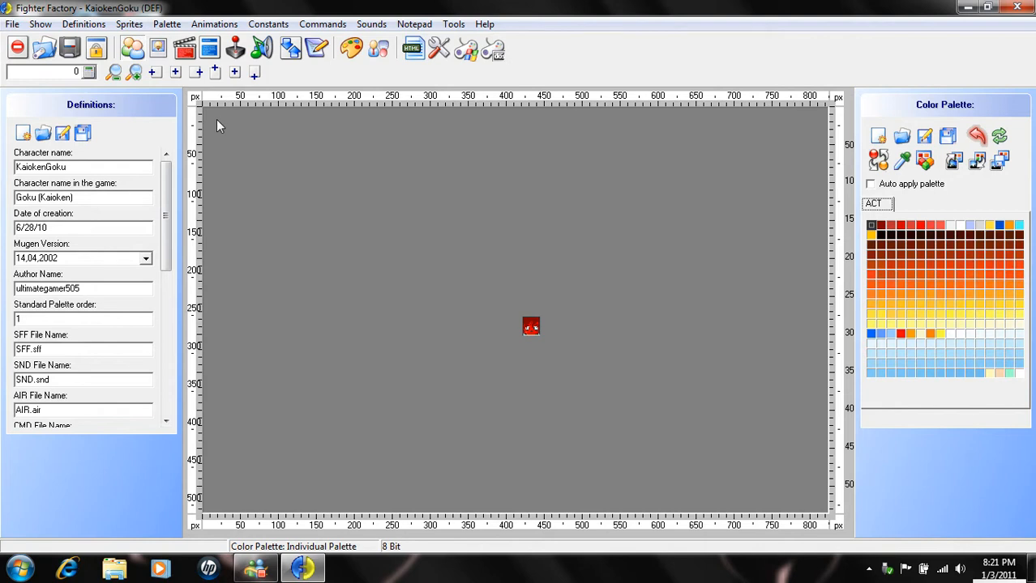
# - Show the character's sprites, run through the whole set to the last image, and return to the first sprite
pyautogui.click(164, 50)
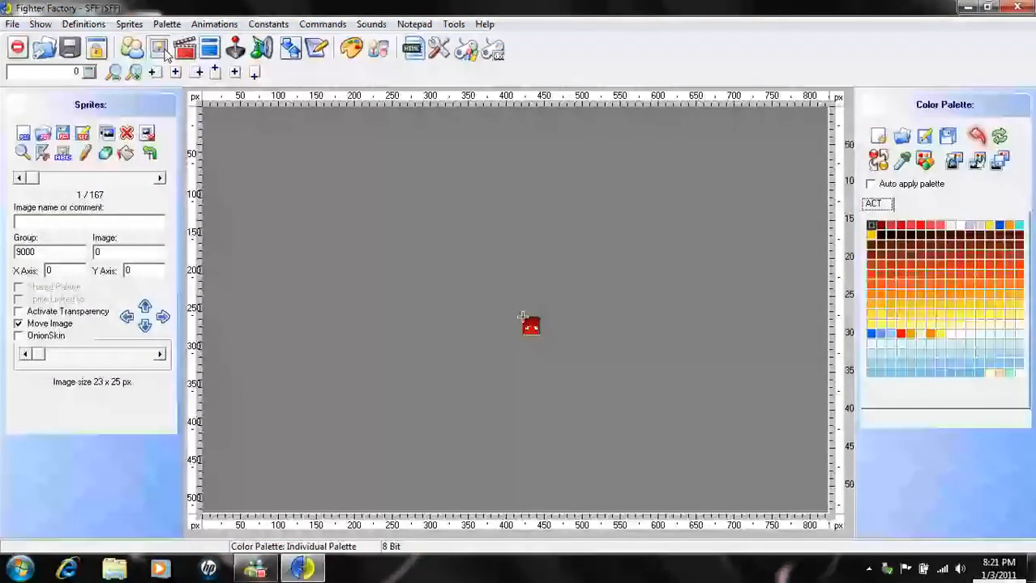
pyautogui.click(160, 179)
pyautogui.click(161, 179)
pyautogui.moveTo(161, 179); pyautogui.dragTo(161, 179)
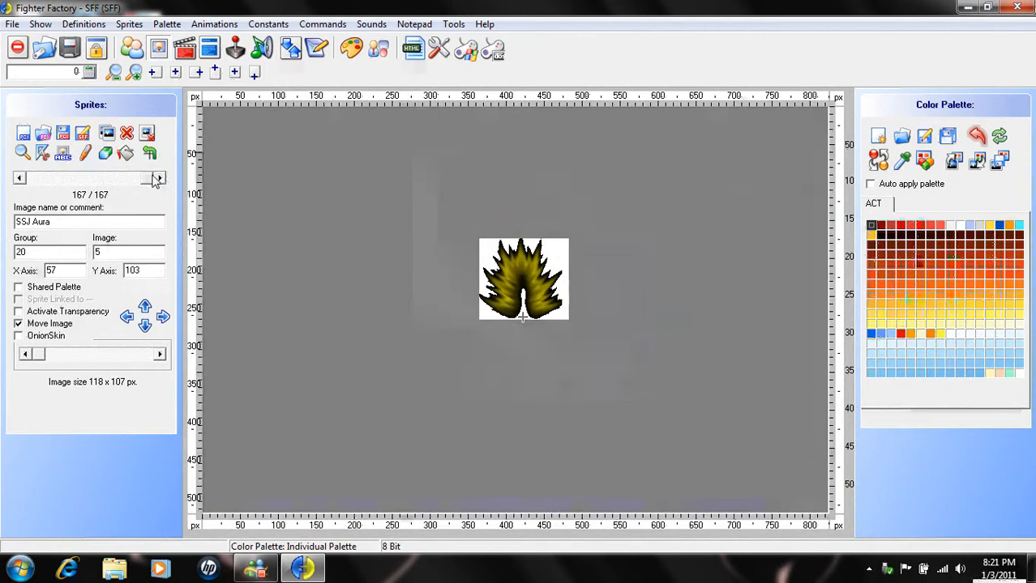
pyautogui.moveTo(95, 177); pyautogui.dragTo(28, 192)
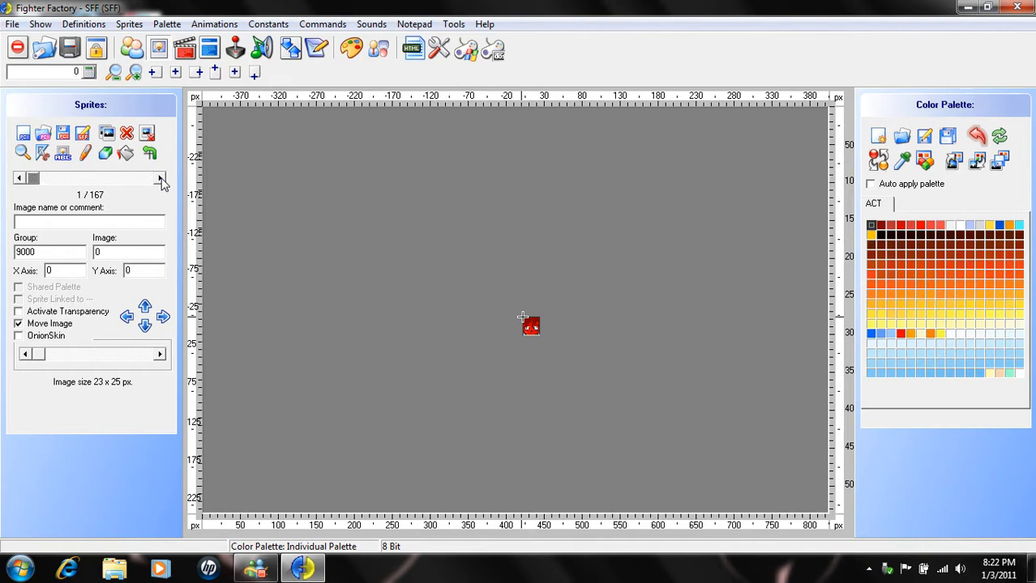
# - View the first four sprites one at a time, and go back to the first one
pyautogui.click(161, 180)
pyautogui.click(161, 180)
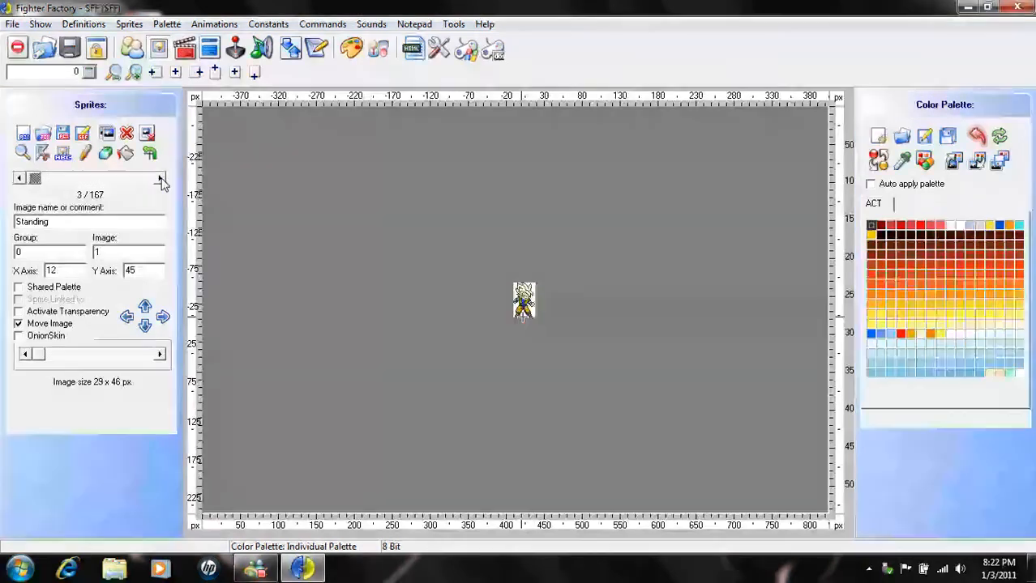
pyautogui.click(161, 180)
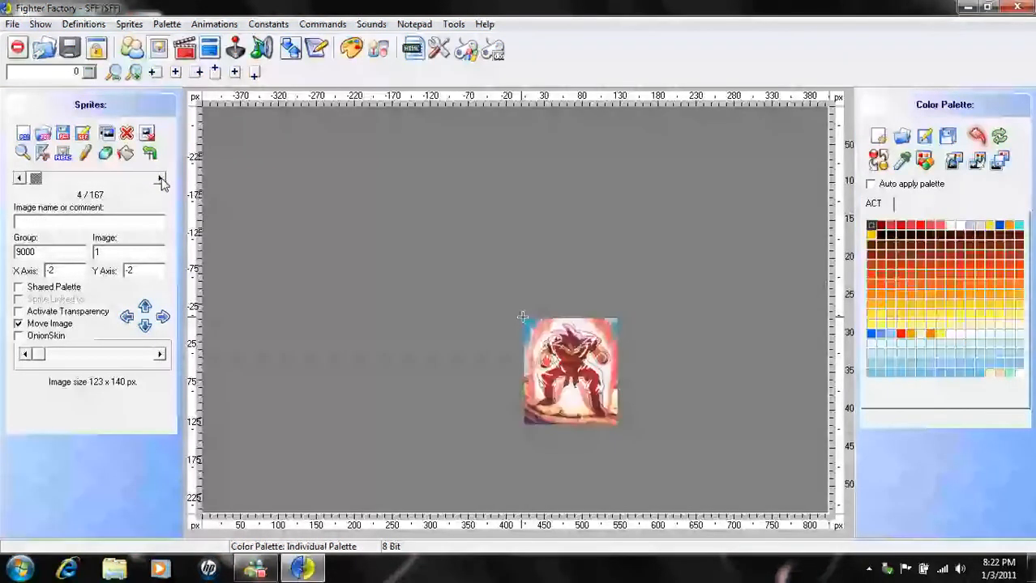
pyautogui.click(19, 179)
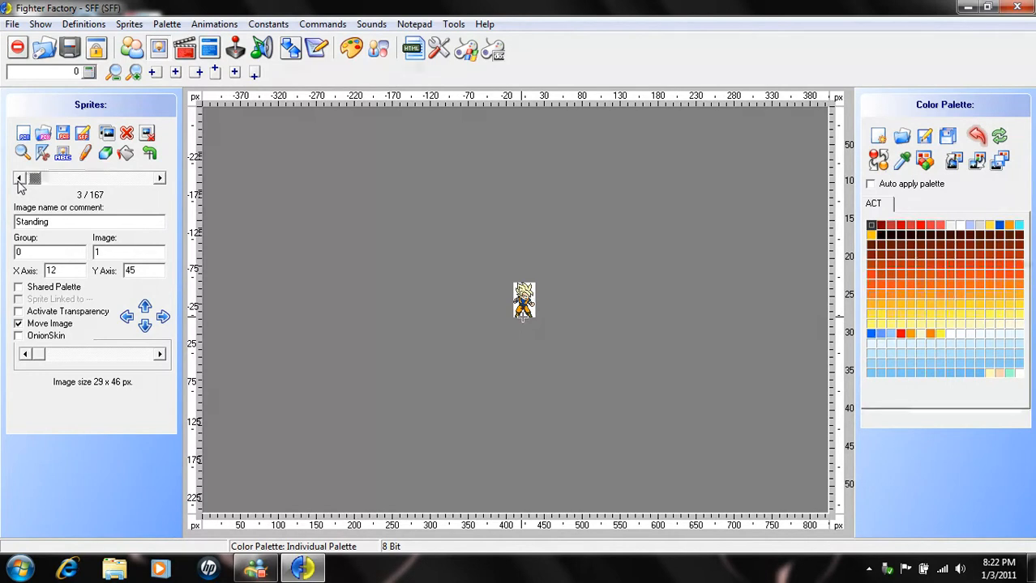
pyautogui.click(19, 179)
pyautogui.click(20, 180)
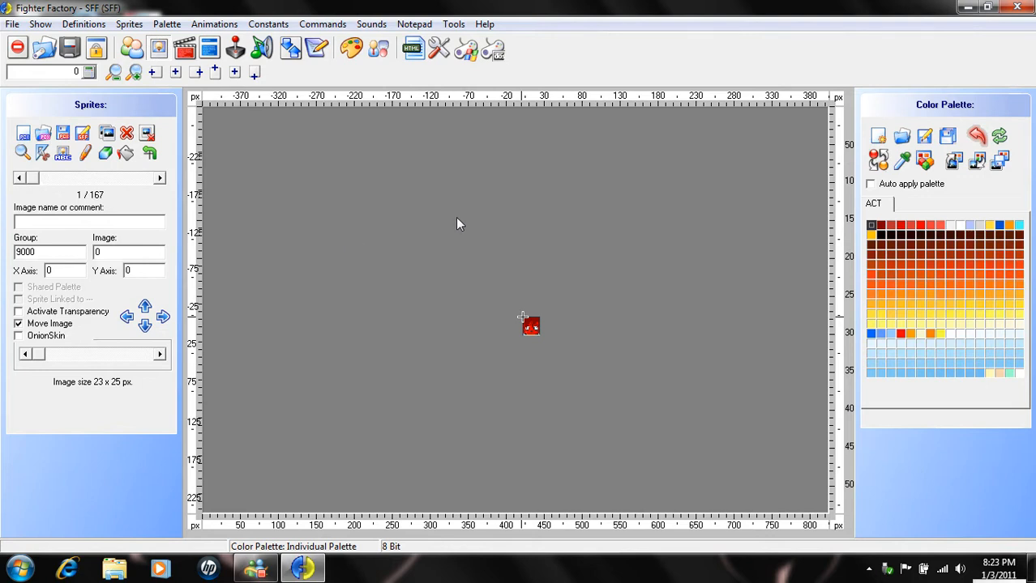
# - View the first sprite's colors in the palette editor, and close the editor without editing anything
pyautogui.click(360, 50)
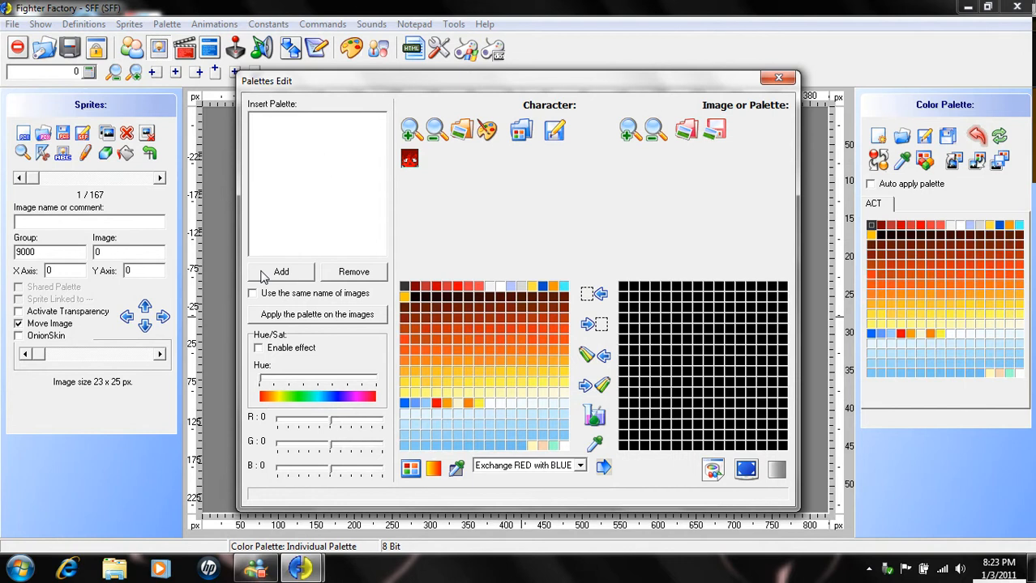
pyautogui.click(779, 80)
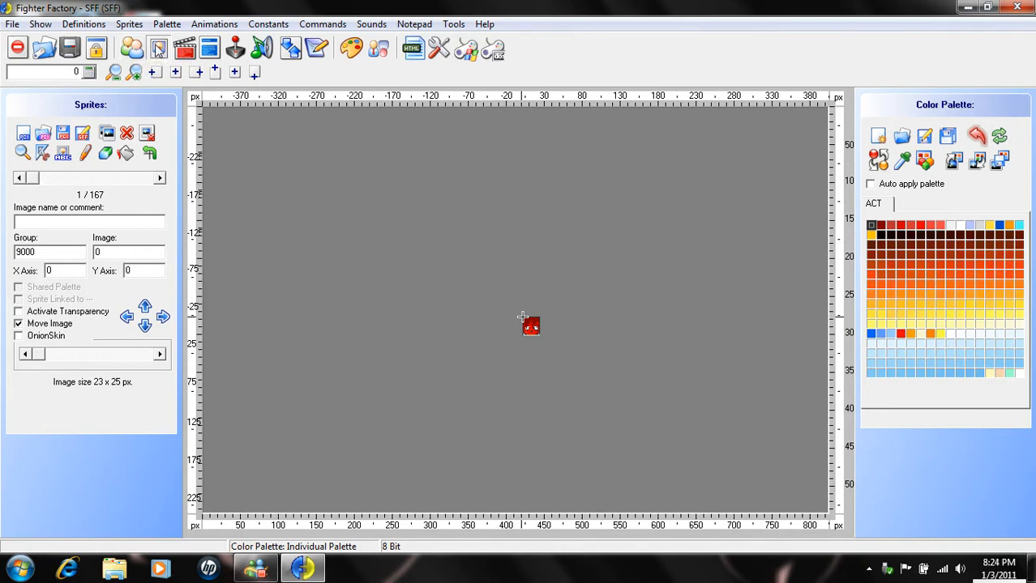
pyautogui.click(11, 24)
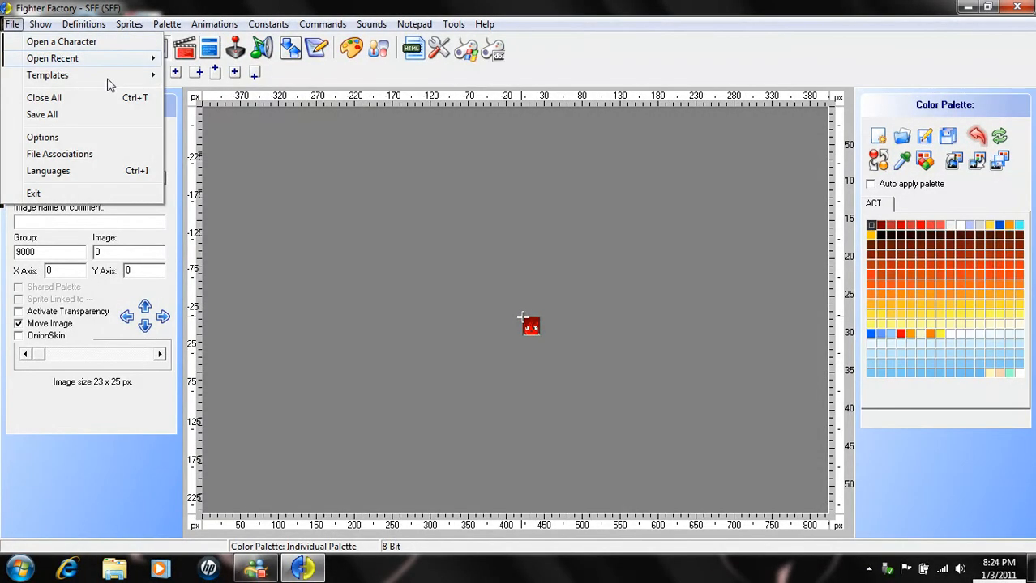
pyautogui.click(230, 6)
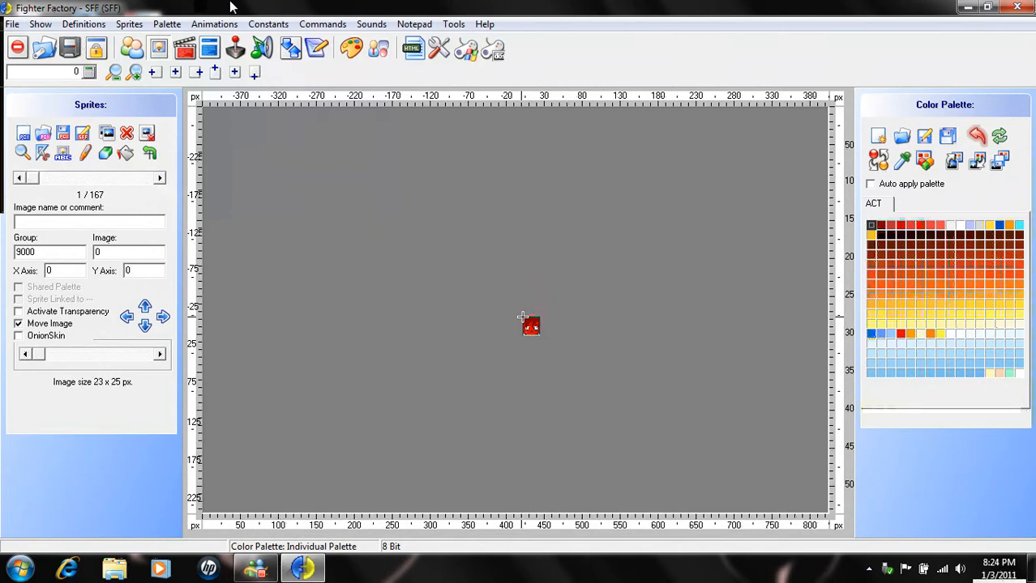
# - View the character's animations, constants, commands and sounds in turn, and return to its definitions
pyautogui.click(184, 48)
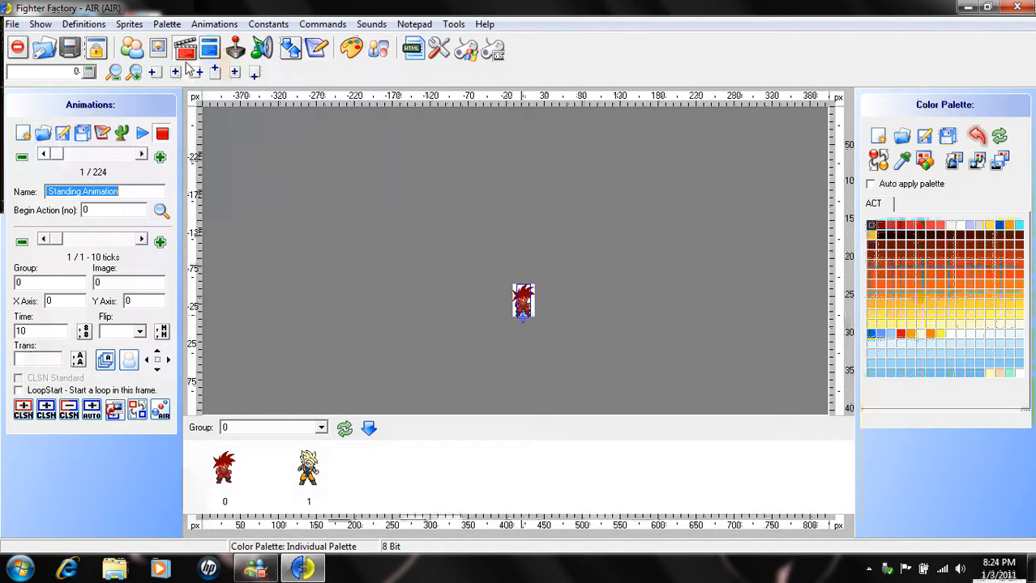
pyautogui.click(209, 48)
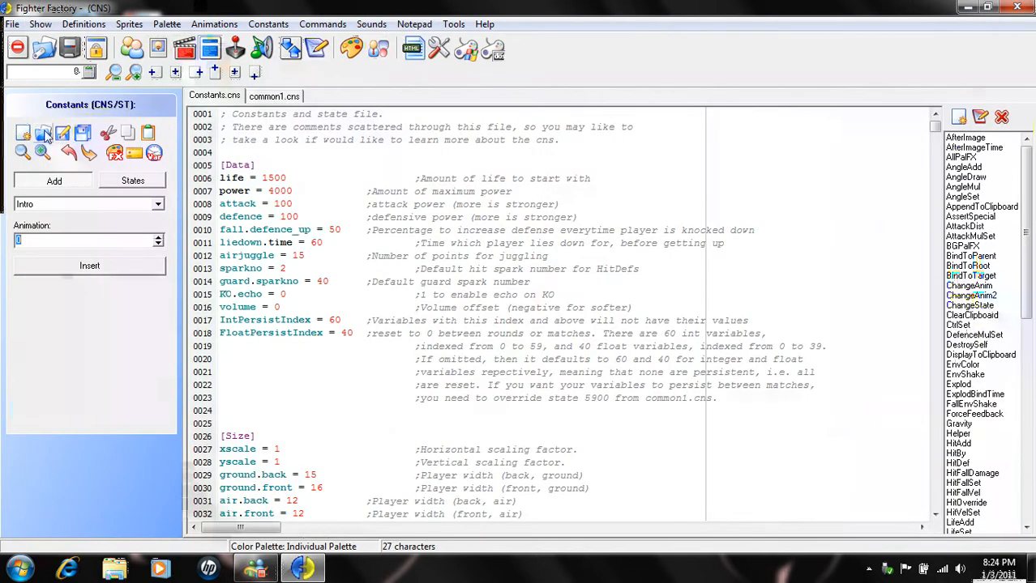
pyautogui.click(236, 49)
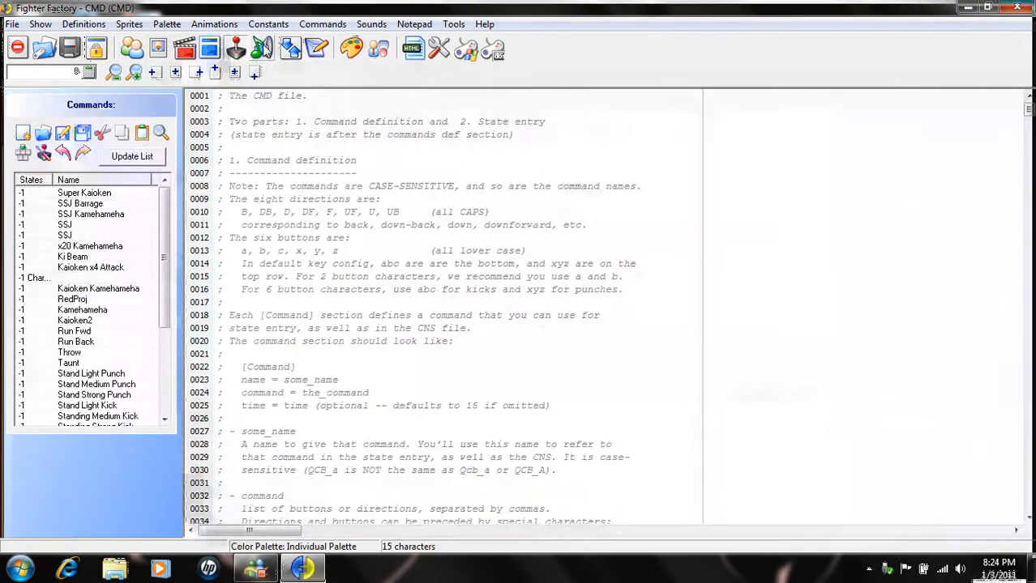
pyautogui.click(262, 49)
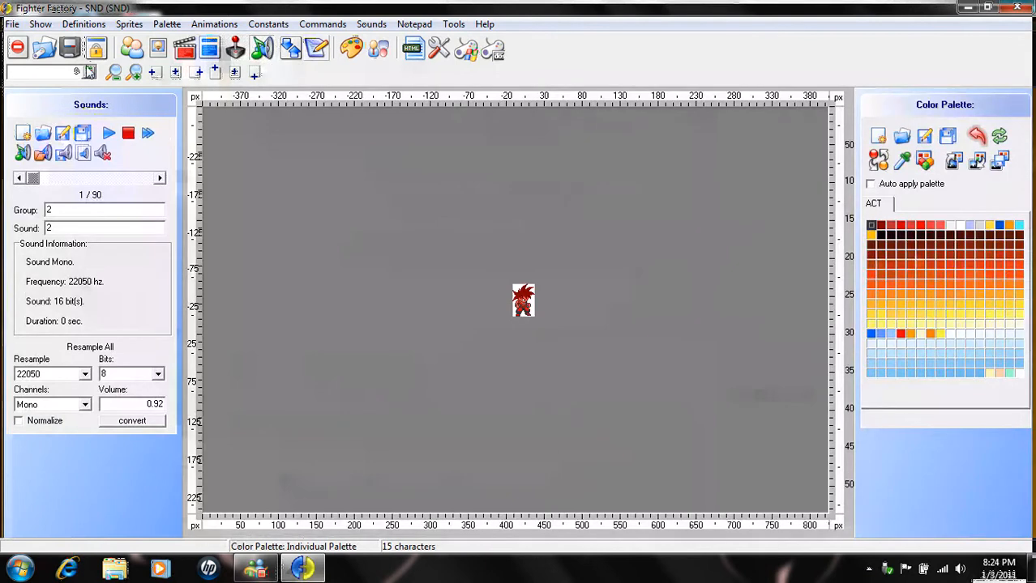
pyautogui.click(132, 49)
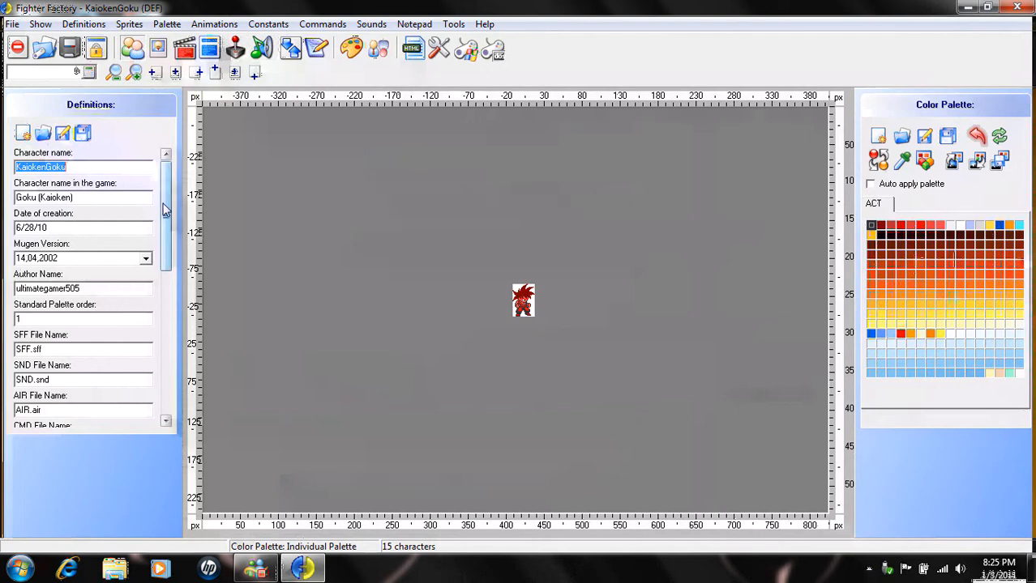
pyautogui.moveTo(166, 203)
pyautogui.mouseDown()
pyautogui.moveTo(168, 376)
pyautogui.moveTo(171, 205)
pyautogui.mouseUp()
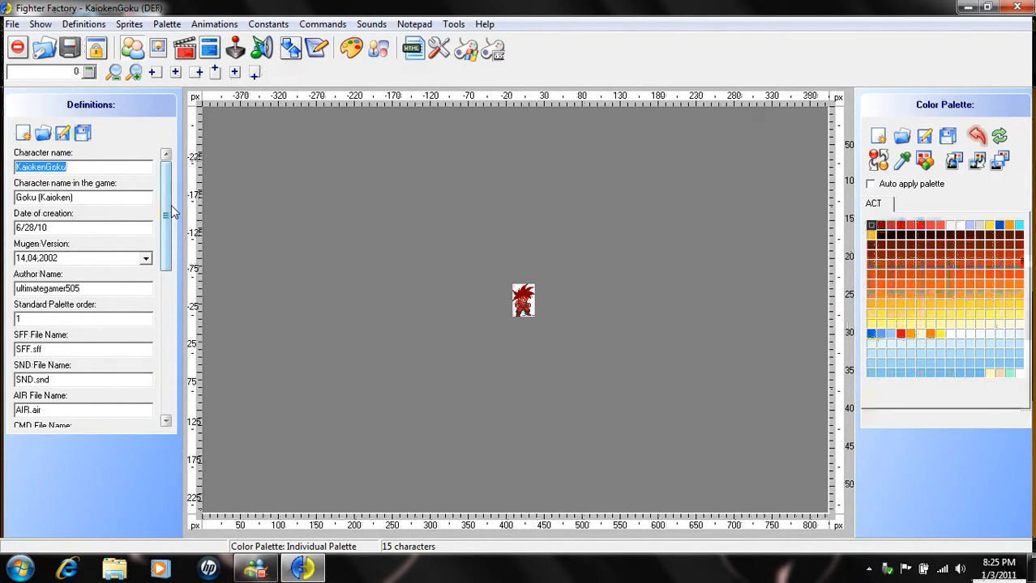
# - View the Standing Animation settings, and read Constants.cns from the Data section to the Super Kaioken state before returning to its beginning
pyautogui.click(184, 48)
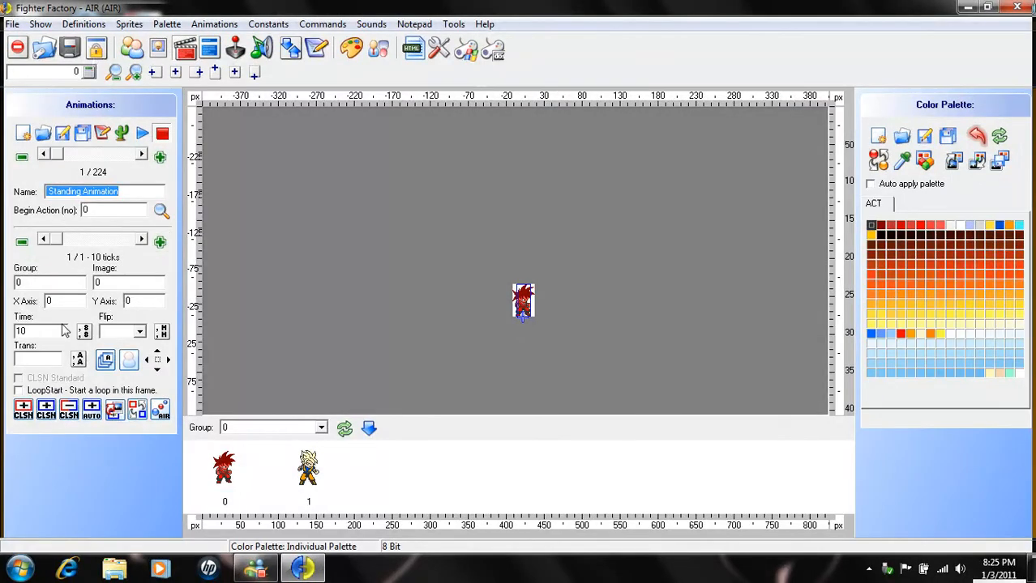
pyautogui.click(209, 50)
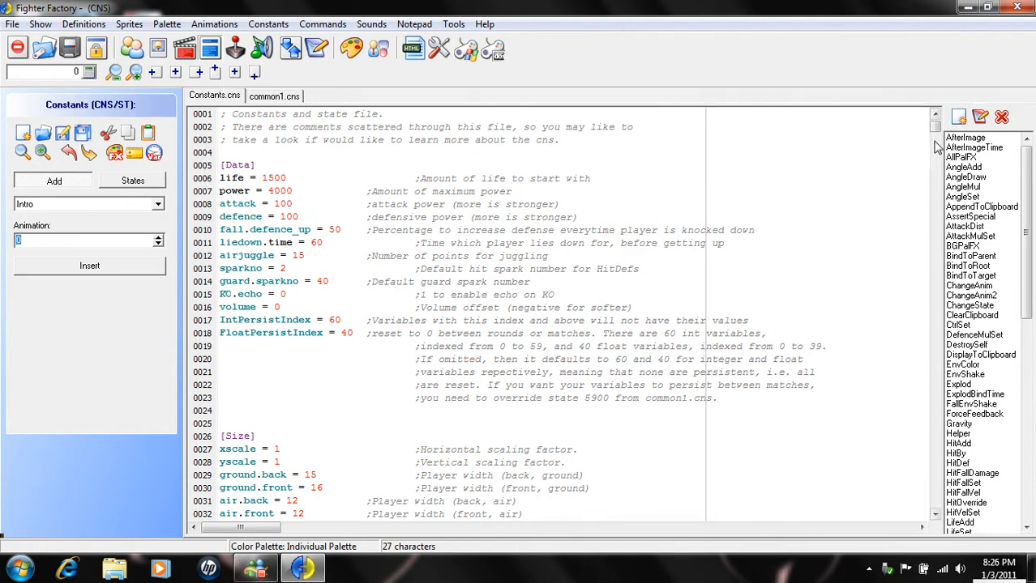
pyautogui.moveTo(935, 129); pyautogui.dragTo(938, 137)
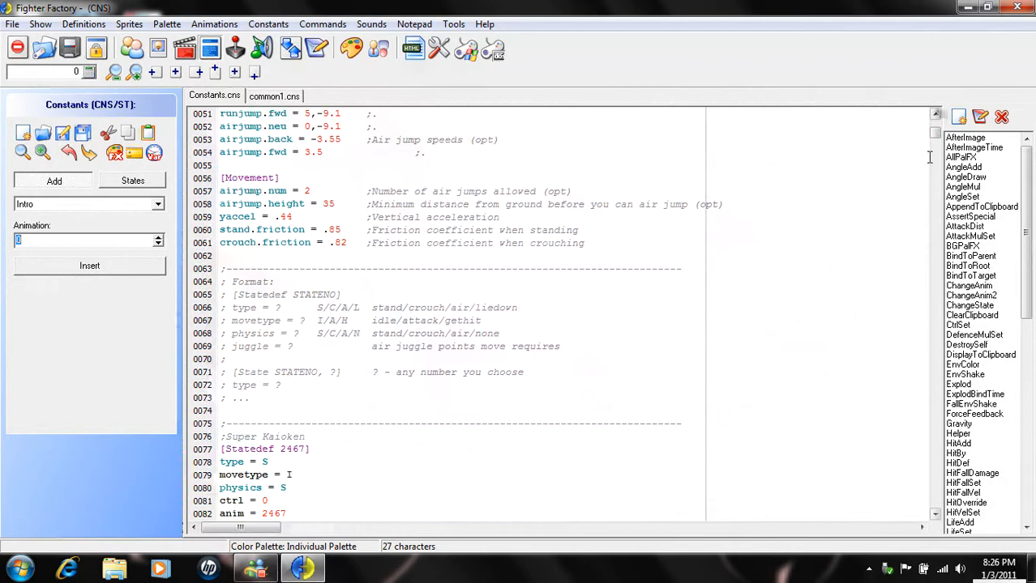
pyautogui.moveTo(936, 138); pyautogui.dragTo(936, 118)
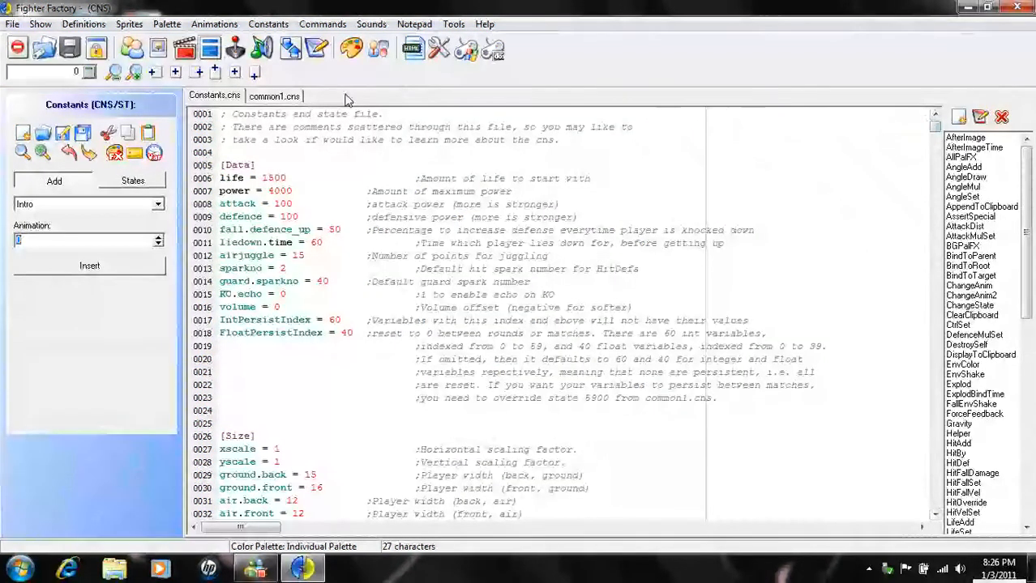
# - Examine the character's command file and sound collection, and go back to the definitions
pyautogui.click(235, 48)
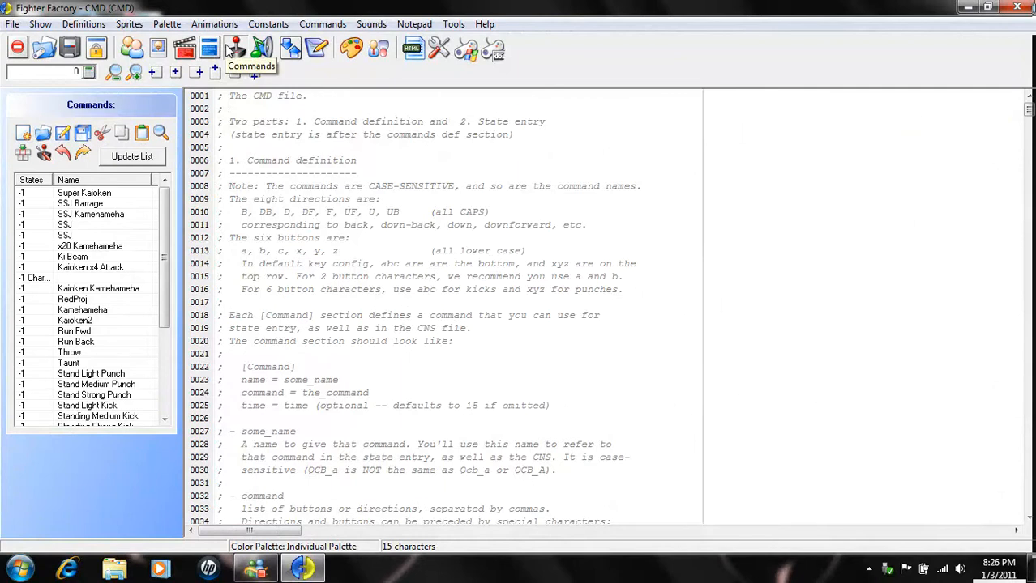
pyautogui.click(266, 43)
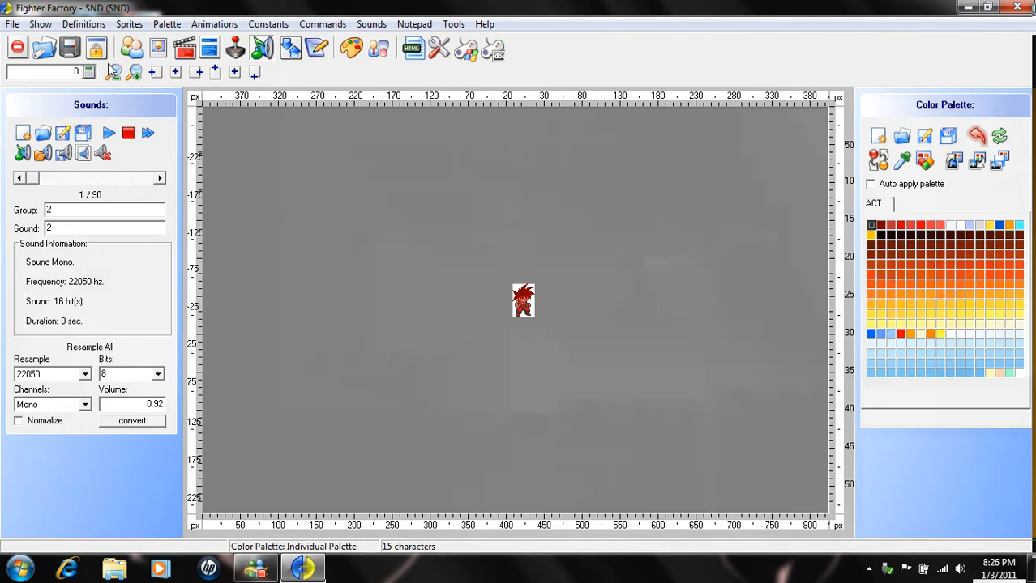
pyautogui.click(135, 52)
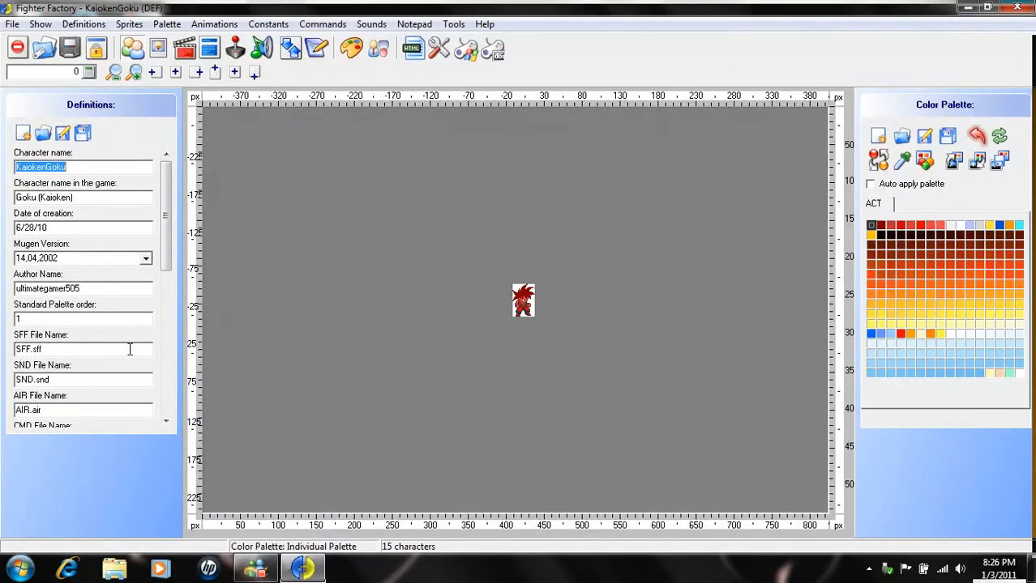
# - Check the SND file name in the character's definitions against the sound collection, highlighting SND.snd
pyautogui.click(262, 53)
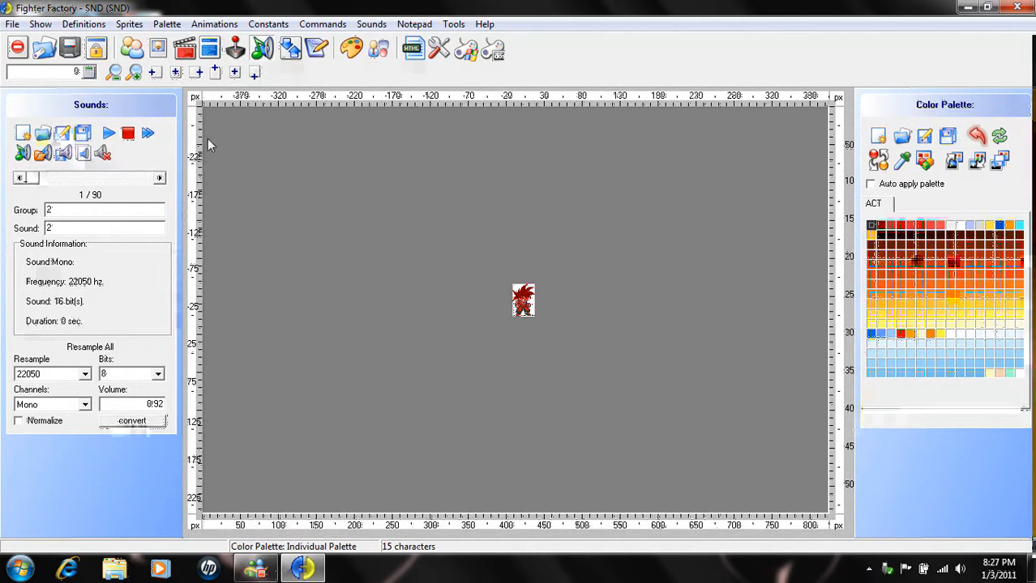
pyautogui.click(131, 49)
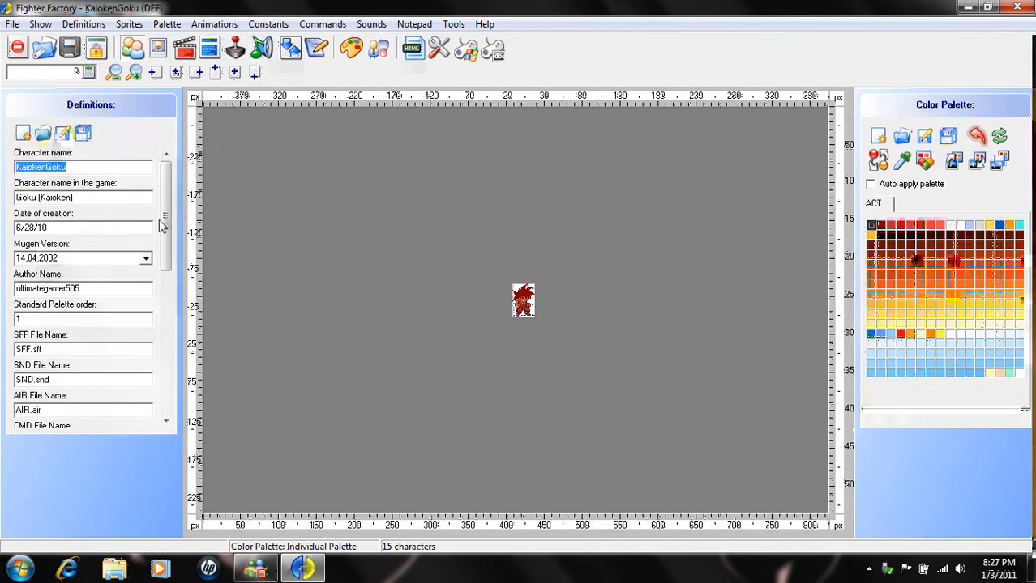
pyautogui.moveTo(166, 238); pyautogui.dragTo(167, 254)
pyautogui.moveTo(79, 339); pyautogui.dragTo(0, 331)
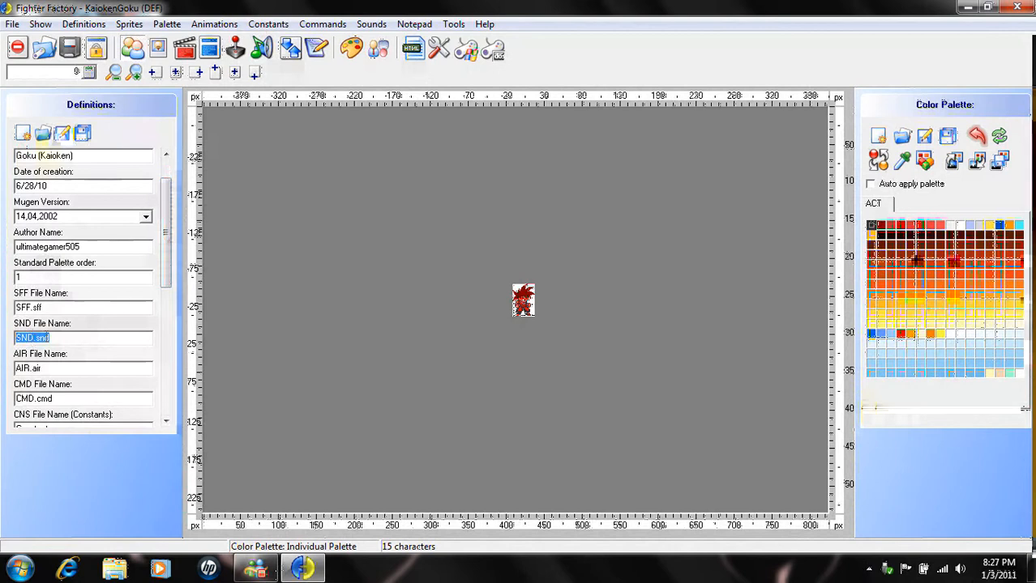
pyautogui.click(261, 47)
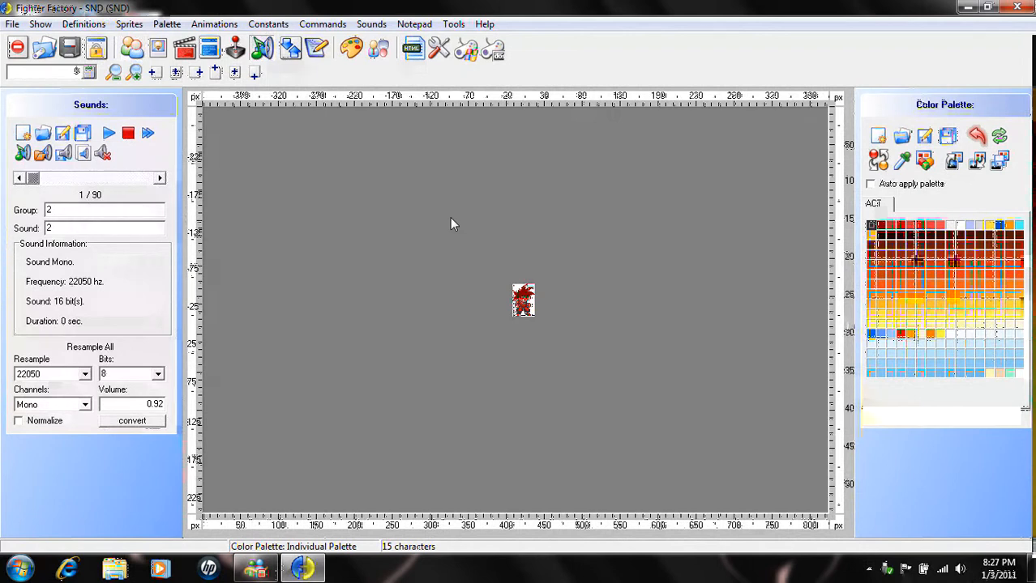
# - Show the Standing sprite of group 0, image 0, and open its colors in the palette editor
pyautogui.click(134, 50)
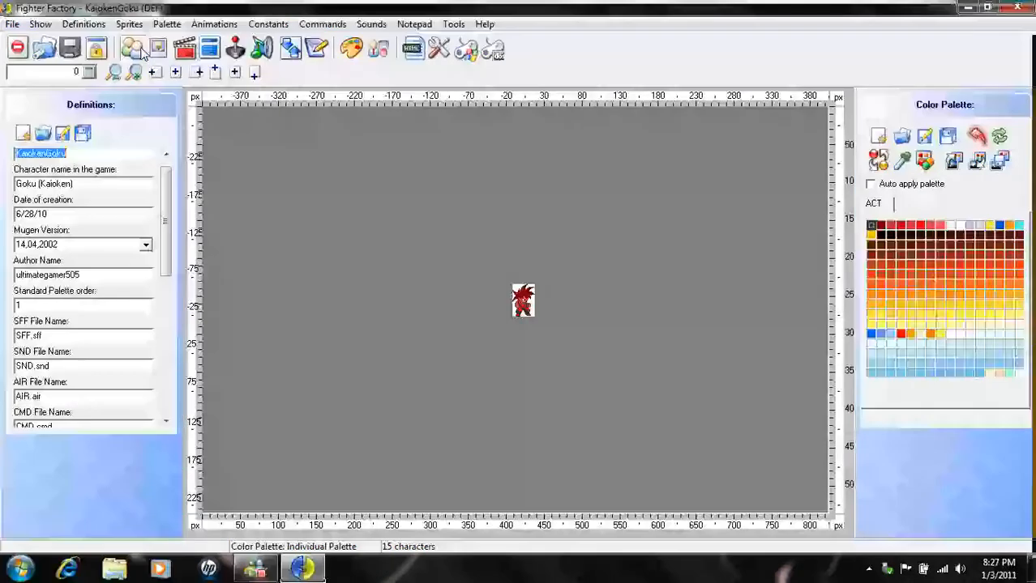
pyautogui.click(154, 51)
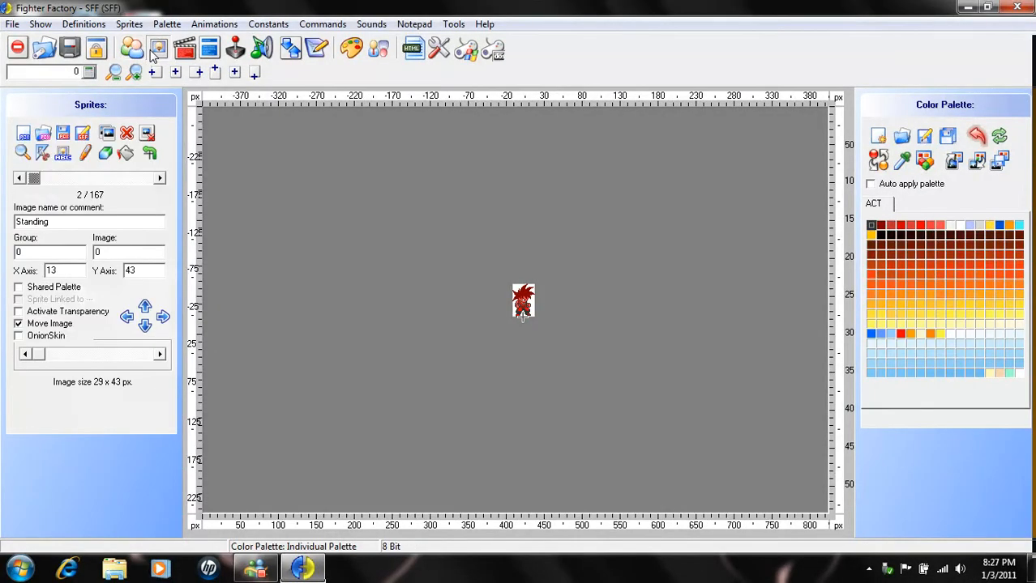
pyautogui.click(350, 47)
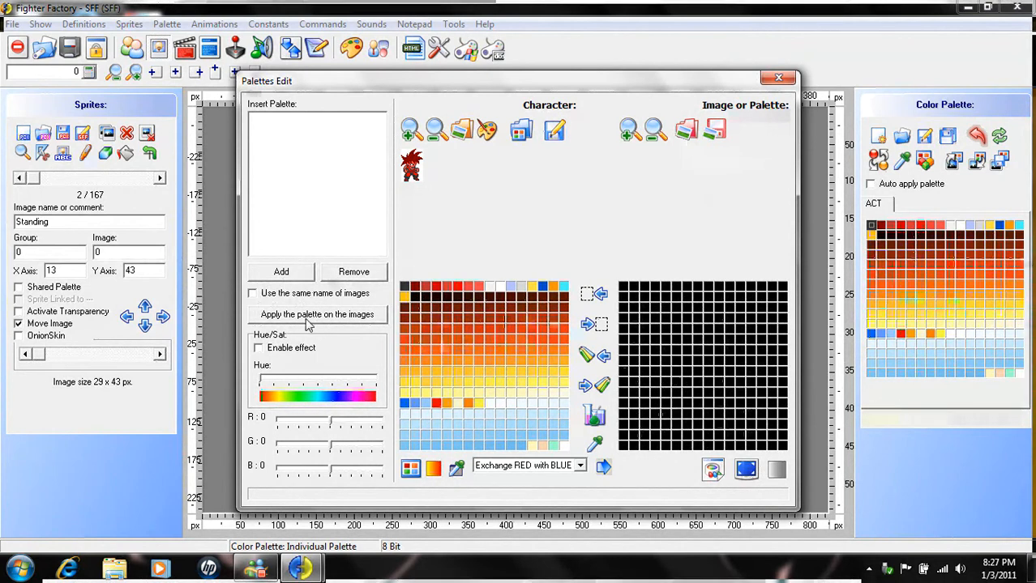
# - Close the palette editor and check the ACT palette list in the character's definitions, returning to the beginning of the definitions
pyautogui.click(778, 78)
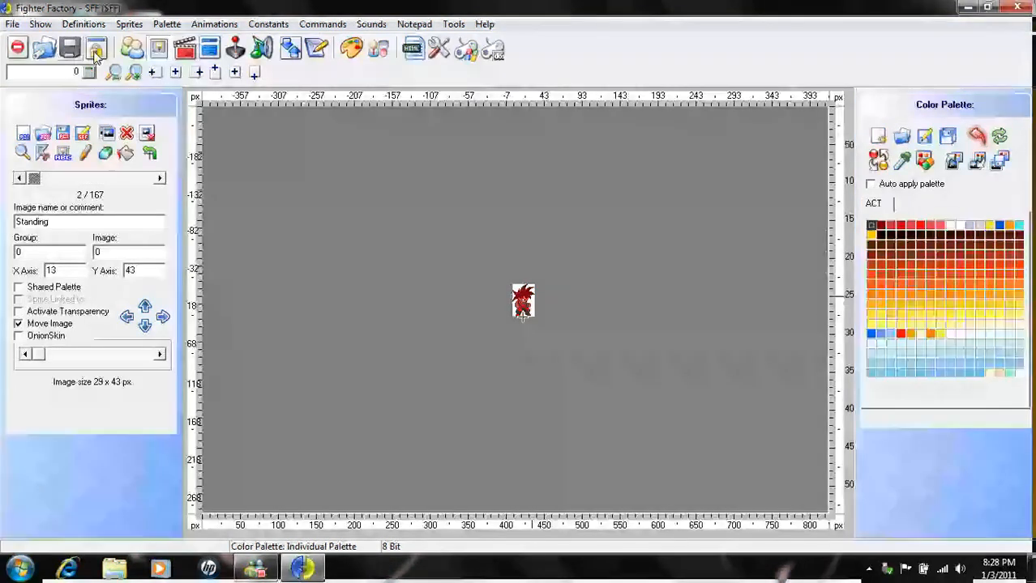
pyautogui.click(131, 48)
pyautogui.moveTo(160, 230); pyautogui.dragTo(172, 334)
pyautogui.click(57, 285)
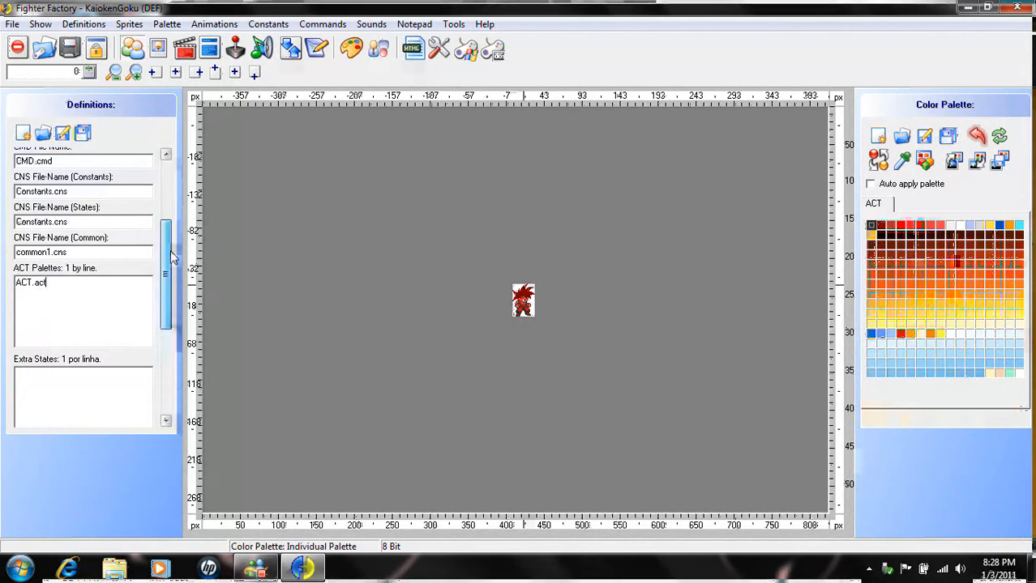
pyautogui.click(160, 166)
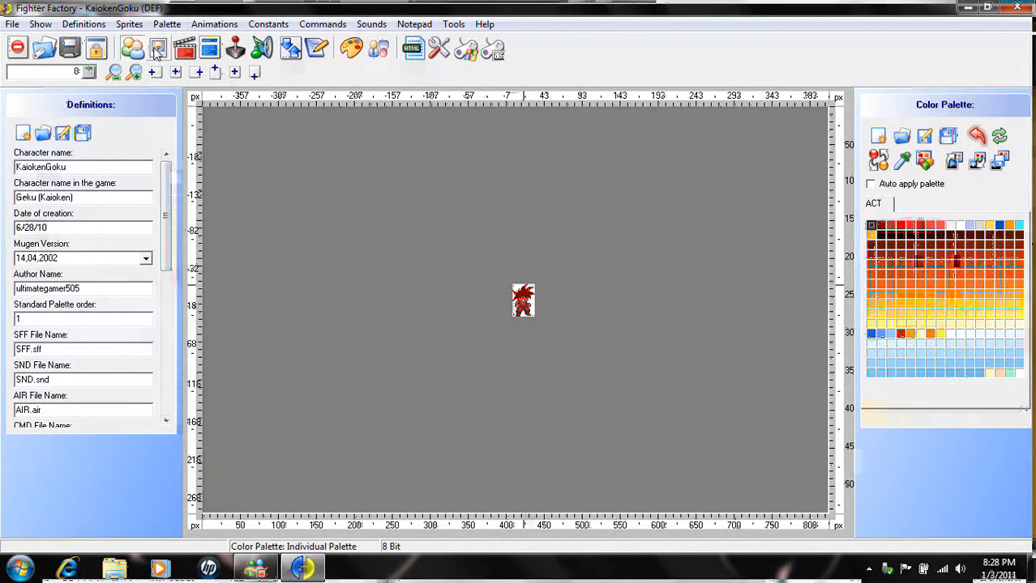
# - Browse the sprites to Charging, go back to the group 9000, image 0 sprite, and view its colors in the palette editor before closing it
pyautogui.click(158, 49)
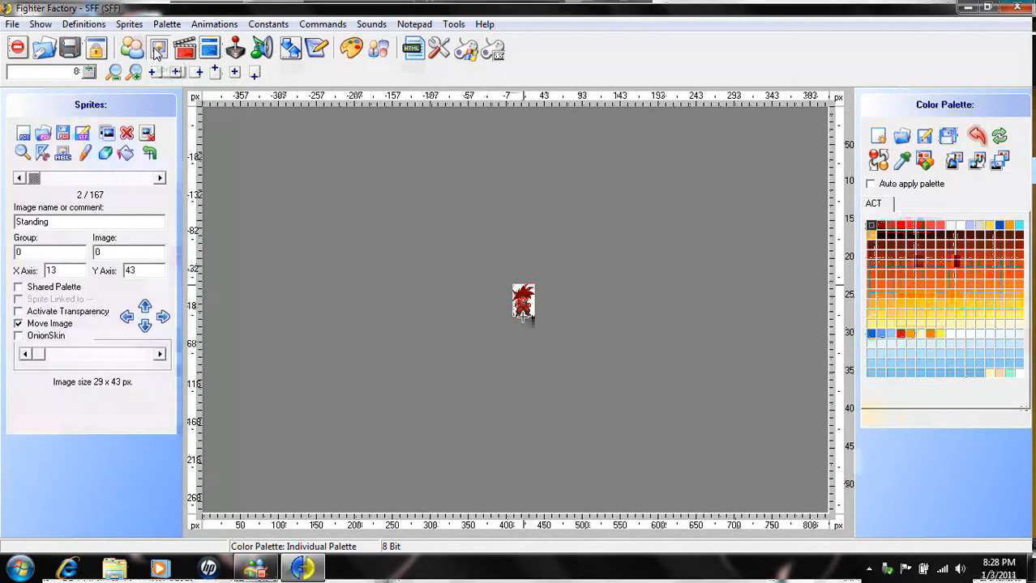
pyautogui.click(160, 177)
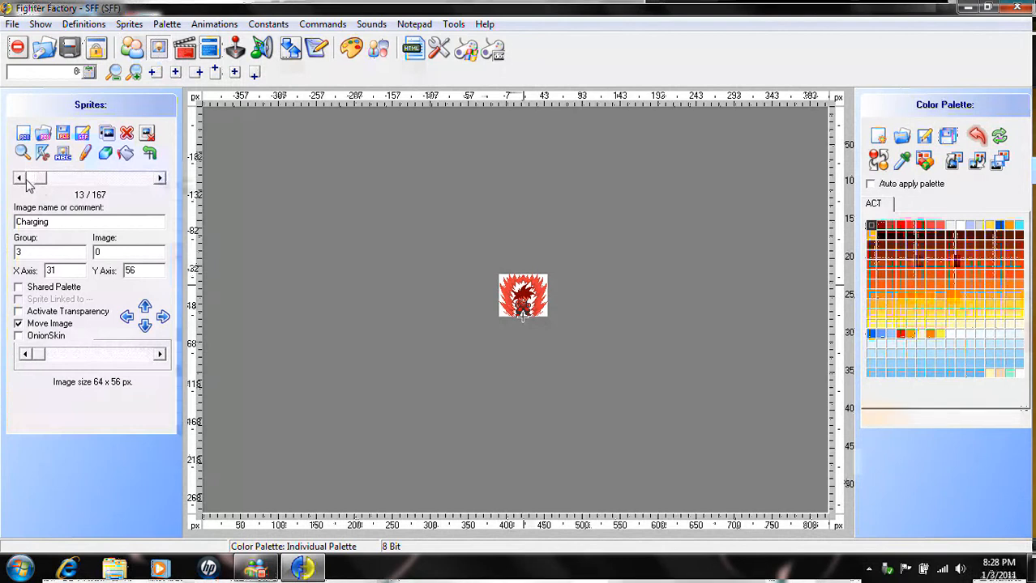
pyautogui.moveTo(41, 179); pyautogui.dragTo(20, 180)
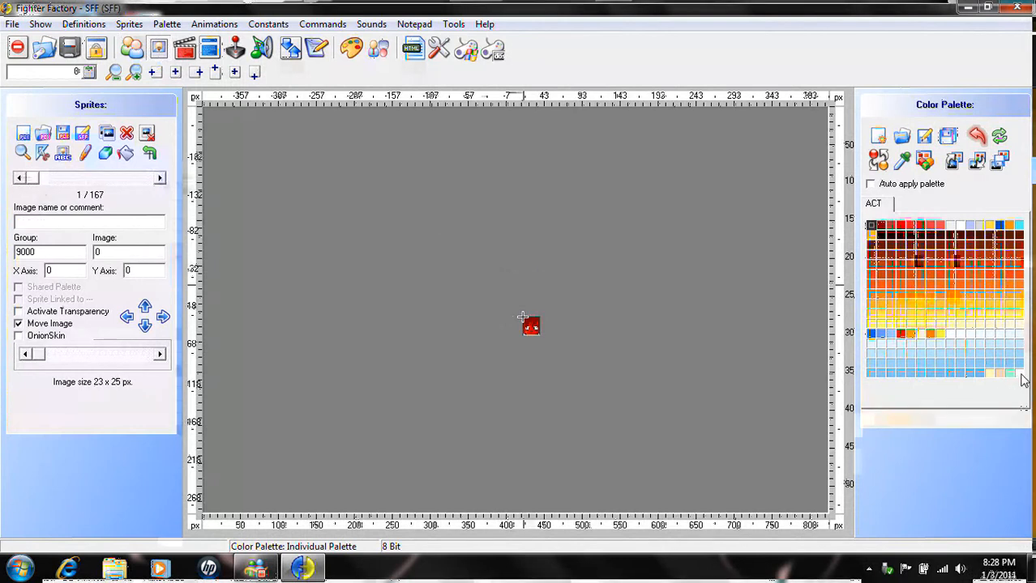
pyautogui.click(351, 48)
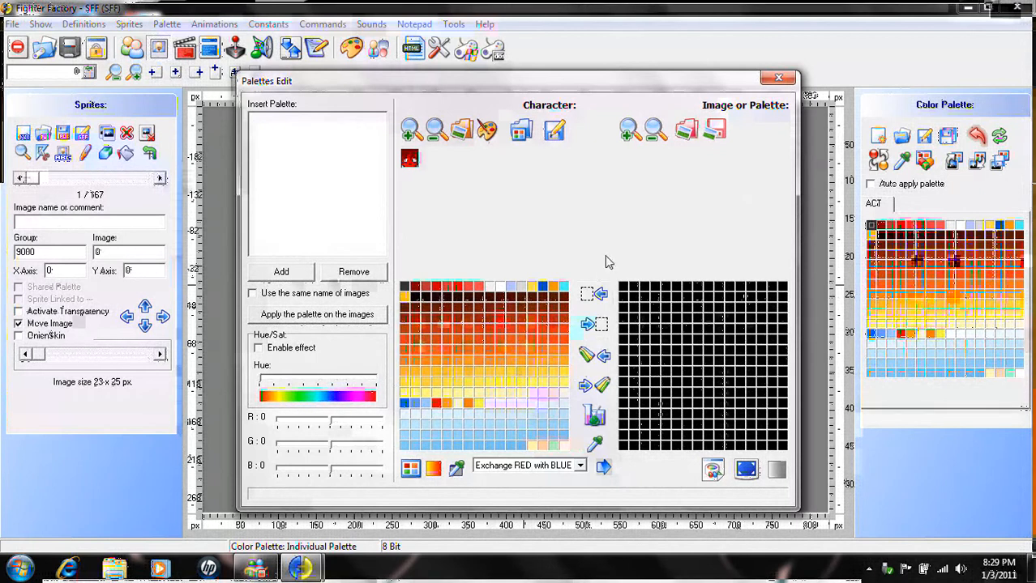
pyautogui.click(778, 78)
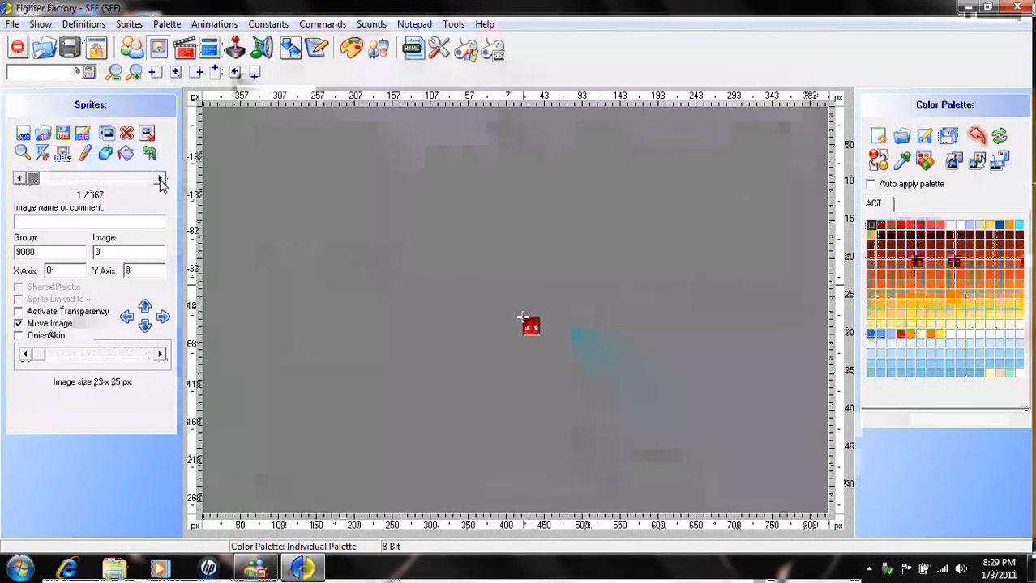
# - Activate transparency for the sprites and browse the whole collection up to the SSJ Aura sprite of group 20, image 5
pyautogui.click(51, 314)
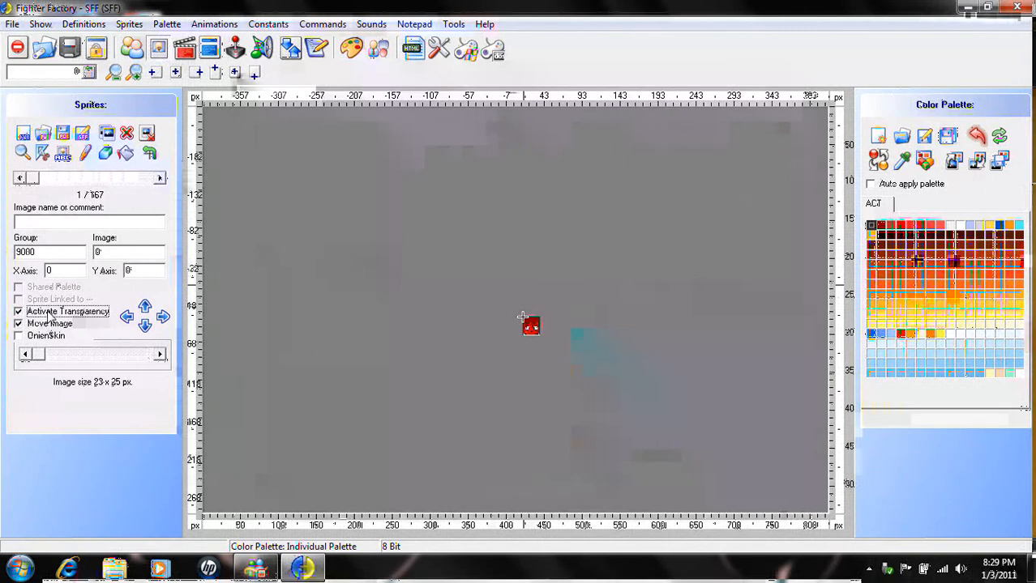
pyautogui.click(161, 179)
pyautogui.click(161, 178)
pyautogui.click(161, 179)
pyautogui.click(161, 178)
pyautogui.click(161, 178)
pyautogui.click(161, 178)
pyautogui.click(161, 178)
pyautogui.click(162, 179)
pyautogui.click(162, 178)
pyautogui.click(161, 178)
pyautogui.click(161, 178)
pyautogui.click(161, 178)
pyautogui.click(161, 179)
pyautogui.click(161, 178)
pyautogui.click(161, 178)
pyautogui.click(161, 178)
pyautogui.click(162, 179)
pyautogui.click(162, 178)
pyautogui.click(161, 179)
pyautogui.click(161, 179)
pyautogui.click(161, 178)
pyautogui.click(161, 178)
pyautogui.click(161, 178)
pyautogui.click(161, 179)
pyautogui.click(161, 178)
pyautogui.click(161, 178)
pyautogui.click(161, 178)
pyautogui.click(161, 178)
pyautogui.click(162, 178)
pyautogui.click(161, 178)
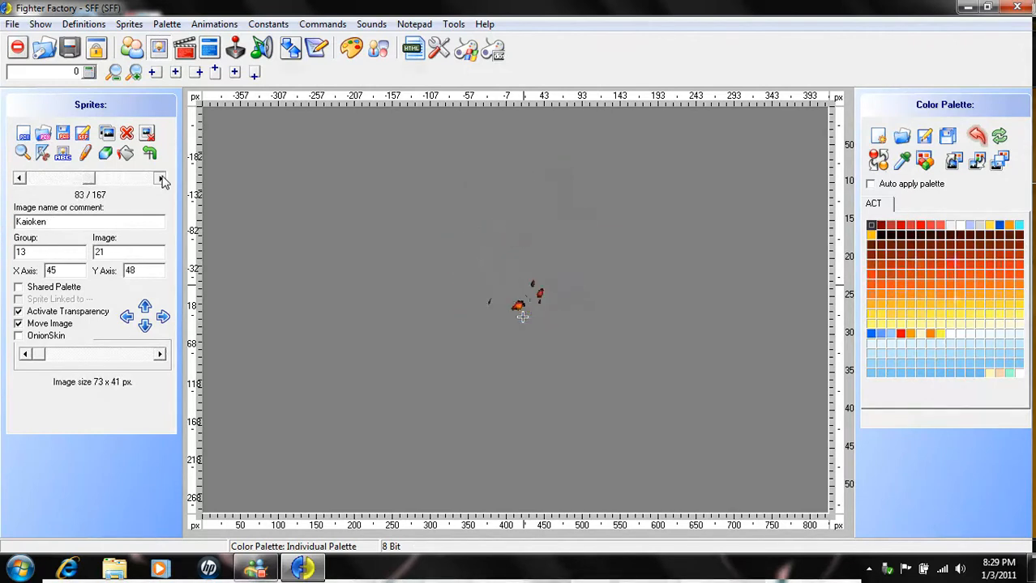
pyautogui.click(161, 179)
pyautogui.click(162, 178)
pyautogui.click(161, 178)
pyautogui.click(162, 178)
pyautogui.click(161, 178)
pyautogui.click(161, 178)
pyautogui.click(161, 178)
pyautogui.click(161, 179)
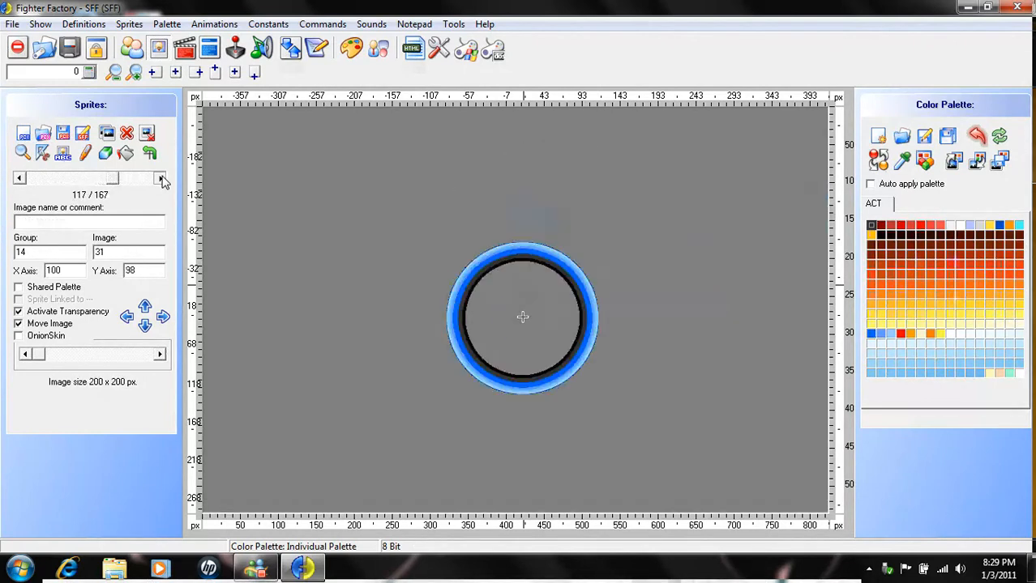
pyautogui.click(161, 178)
pyautogui.click(161, 178)
pyautogui.click(161, 179)
pyautogui.click(161, 179)
pyautogui.click(161, 179)
pyautogui.click(162, 178)
pyautogui.click(162, 178)
pyautogui.click(161, 178)
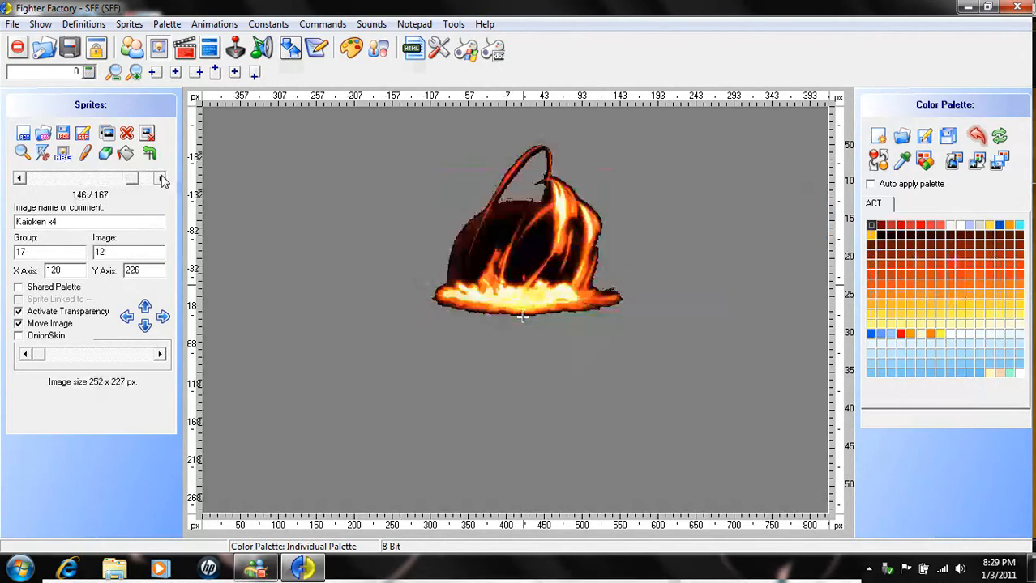
pyautogui.click(161, 178)
pyautogui.click(162, 178)
pyautogui.click(161, 178)
pyautogui.click(161, 178)
pyautogui.click(161, 178)
pyautogui.click(161, 178)
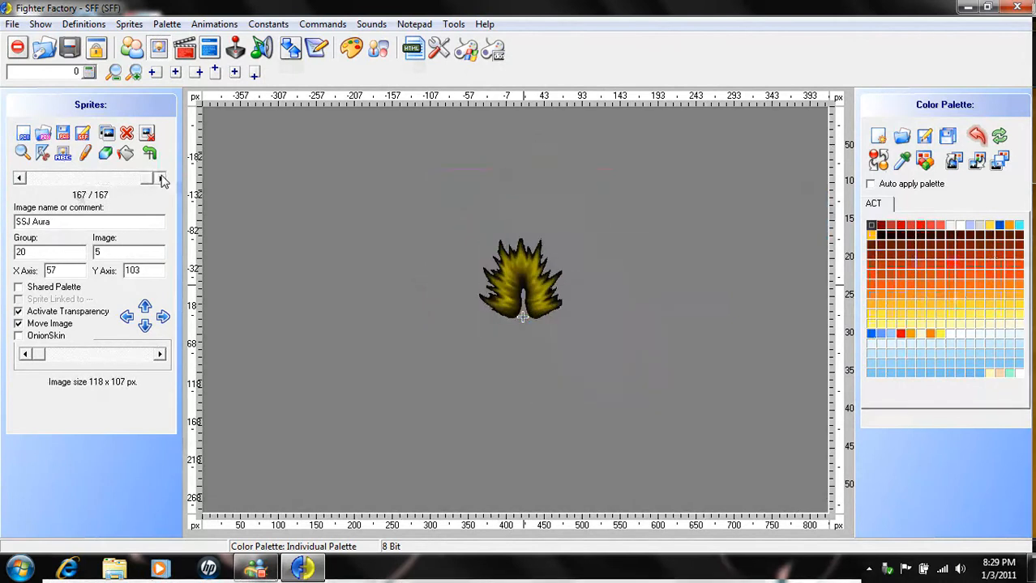
# - Go back to the first sprite, group 9000, image 0, and reopen the character's definitions
pyautogui.moveTo(147, 180); pyautogui.dragTo(3, 205)
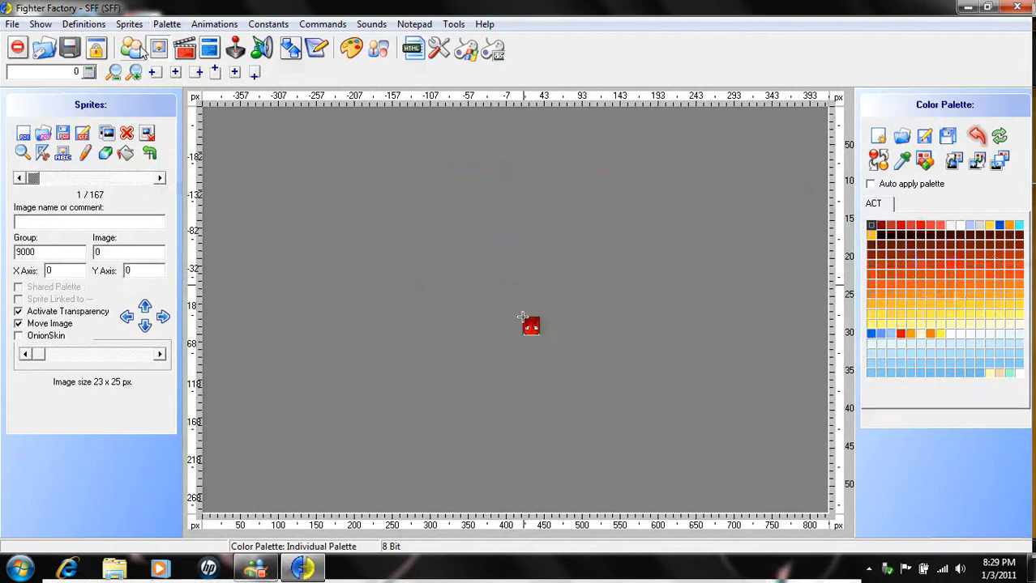
pyautogui.click(138, 51)
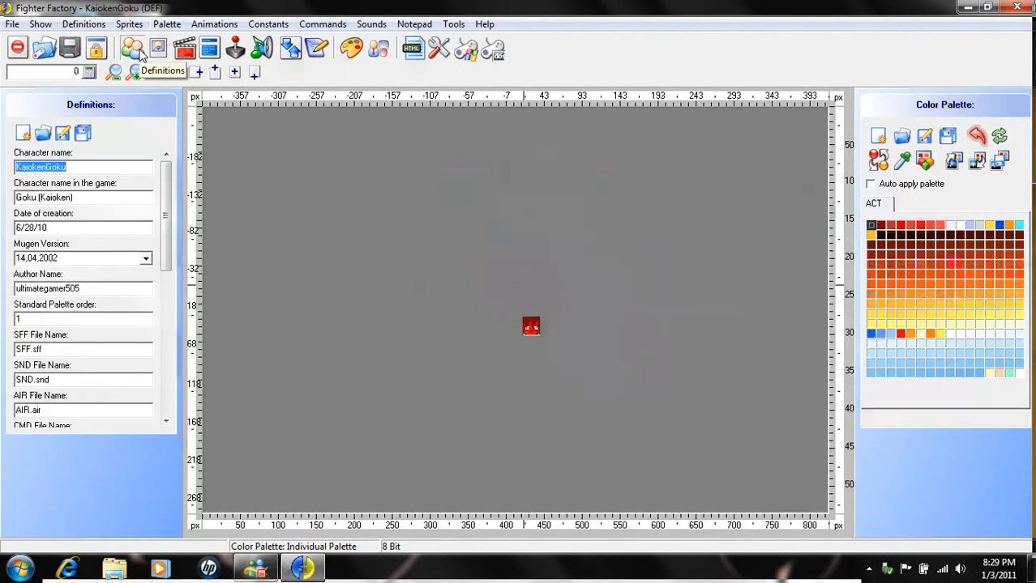